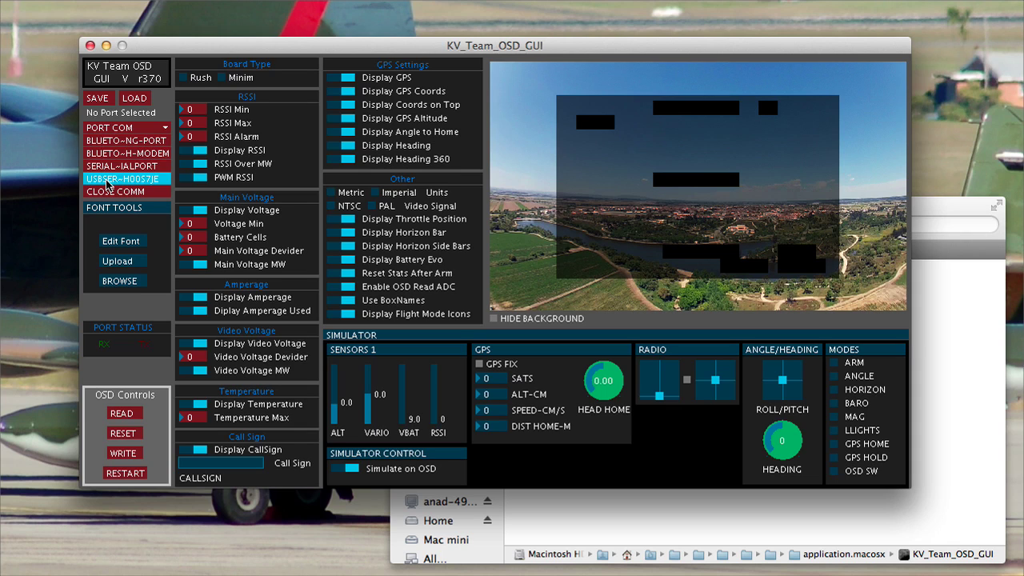
- Connect to the board's USBSER-H00S7JE serial port and reposition the configuration window
{"action": "left_click", "coordinate": [108, 183]}
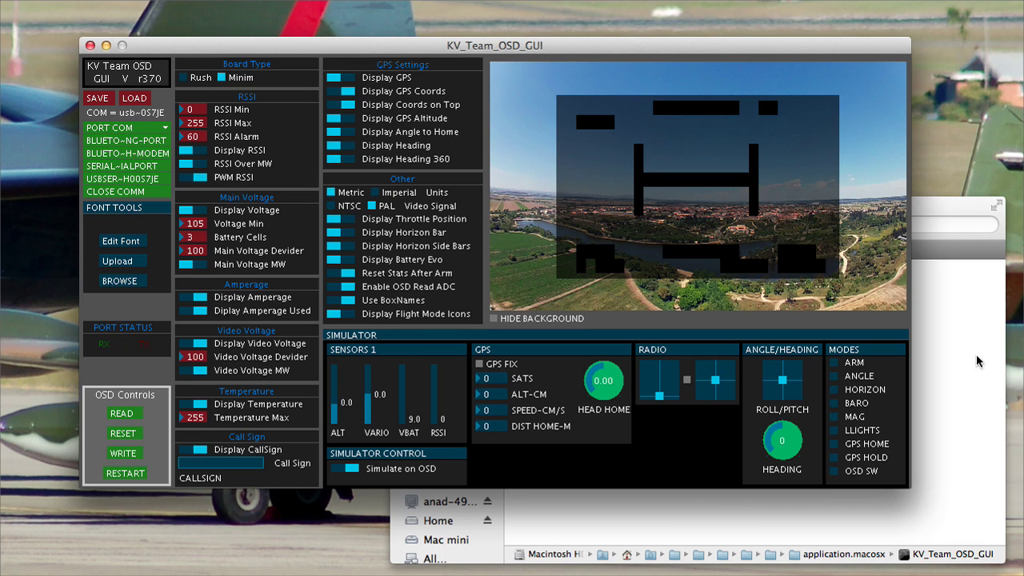
{"action": "left_click_drag", "start_coordinate": [428, 56], "coordinate": [412, 48]}
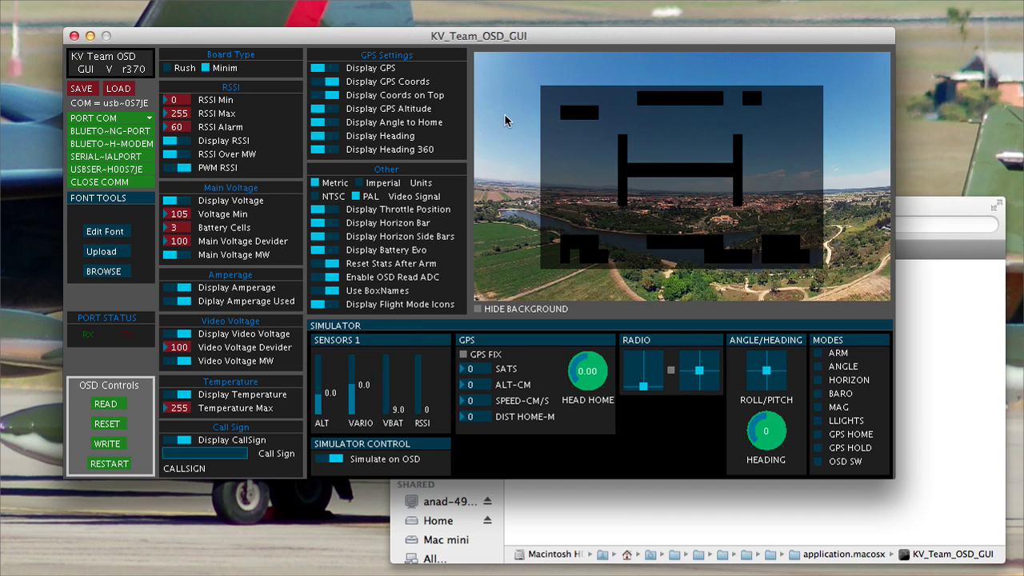
{"action": "left_click_drag", "start_coordinate": [435, 44], "coordinate": [433, 49]}
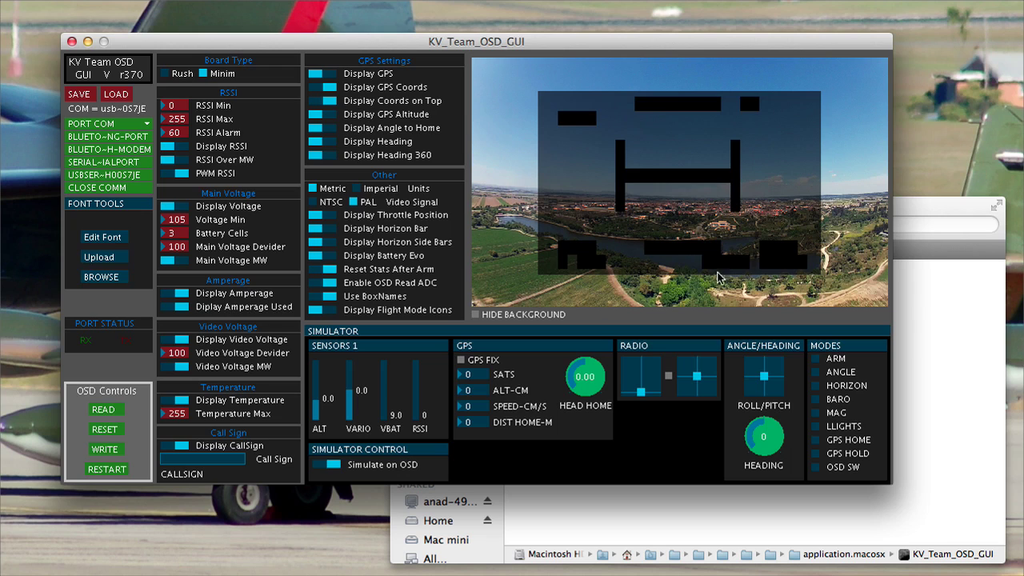
{"action": "left_click", "coordinate": [104, 280]}
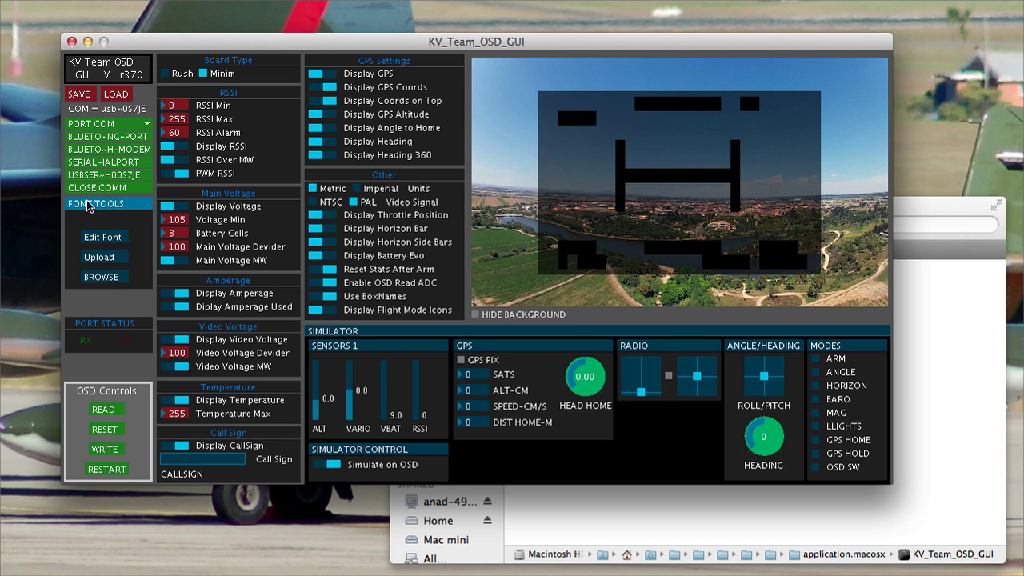
- Load Scarab font v1.mcm from Scarab OSD v1a > SCARAB font and confirm the load
{"action": "left_click", "coordinate": [112, 277]}
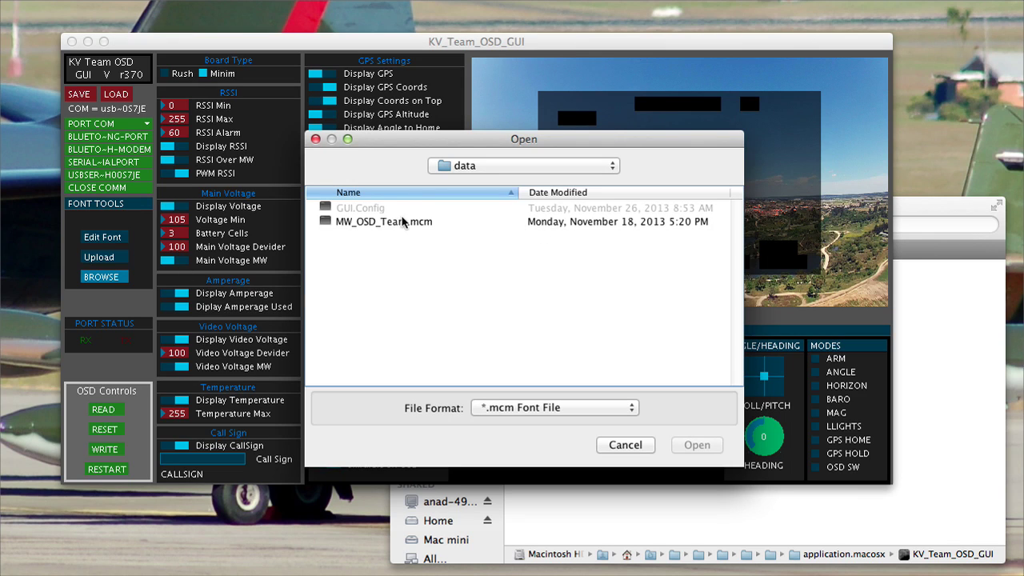
{"action": "left_click", "coordinate": [612, 168]}
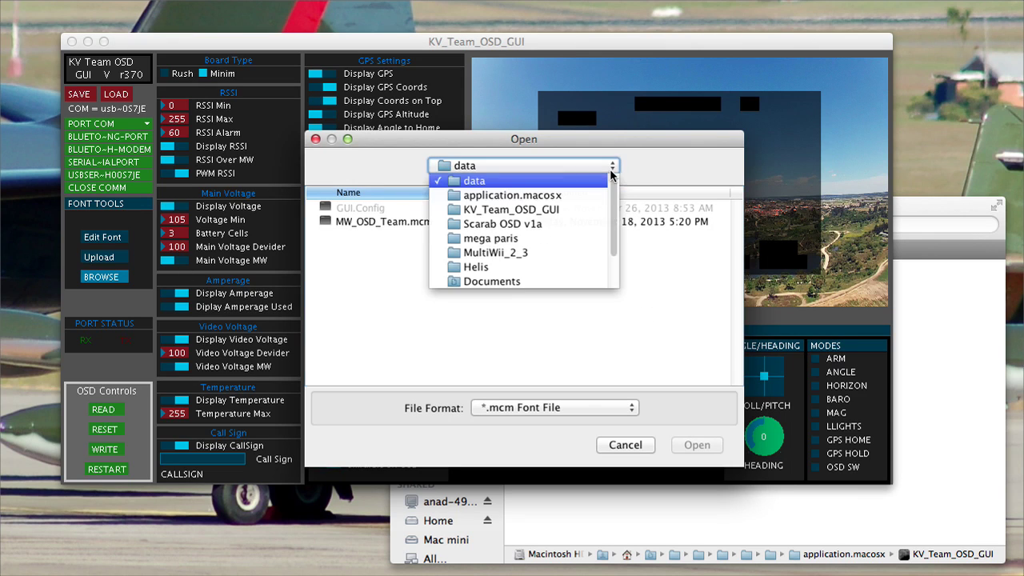
{"action": "left_click", "coordinate": [601, 225]}
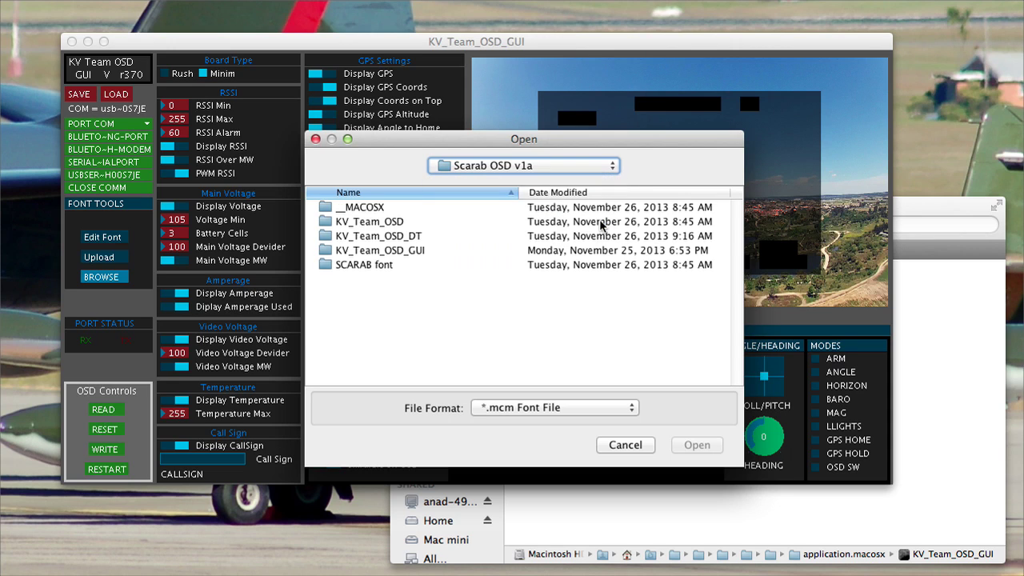
{"action": "double_click", "coordinate": [340, 268]}
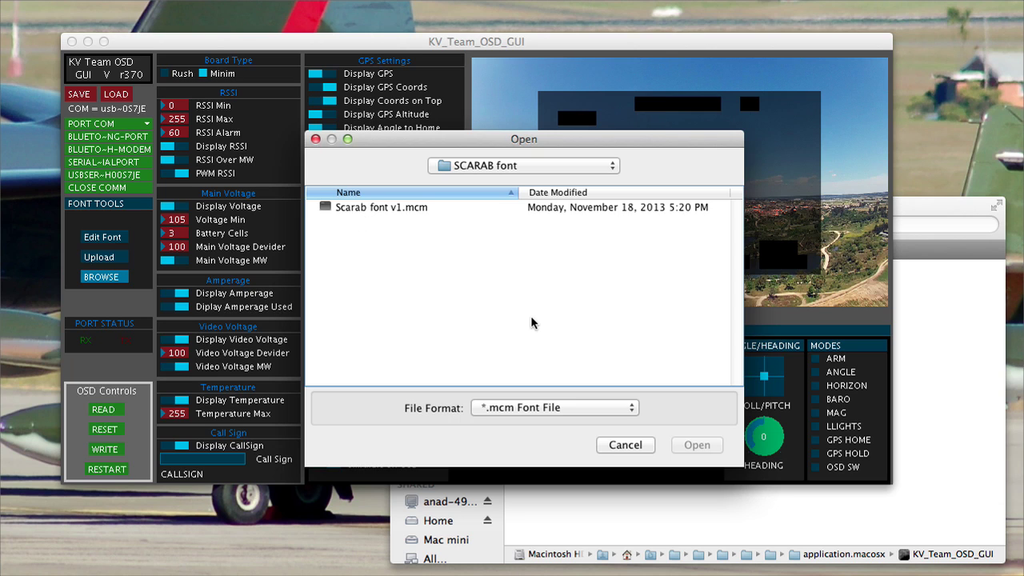
{"action": "double_click", "coordinate": [352, 209]}
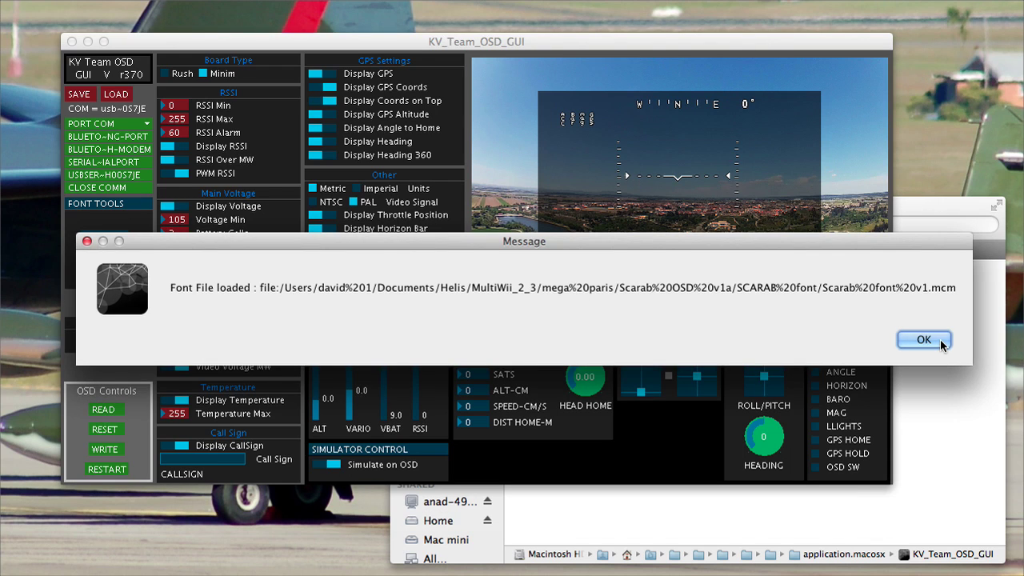
{"action": "left_click", "coordinate": [924, 340]}
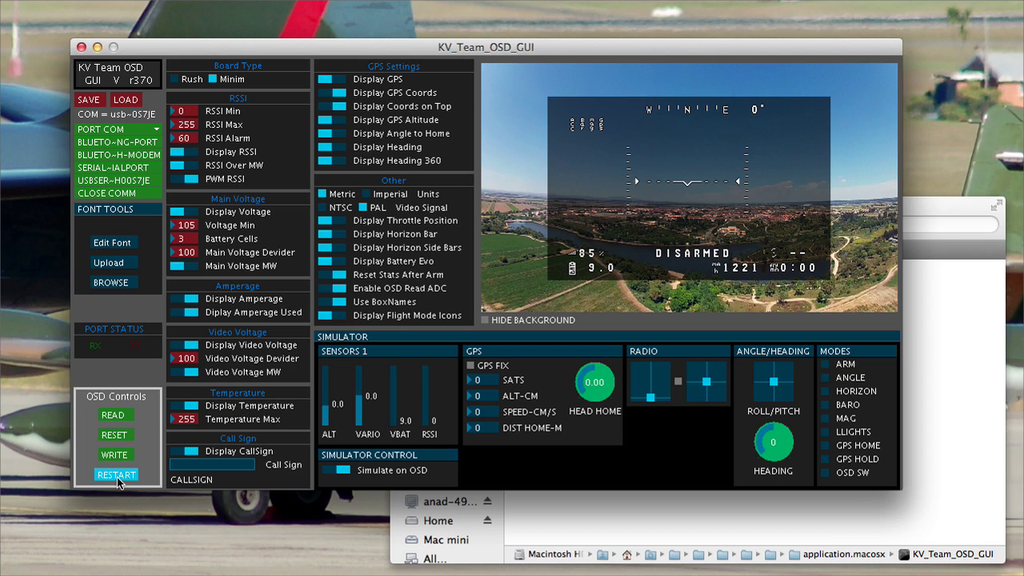
- Restart the OSD board and nudge the configuration window upward
{"action": "left_click", "coordinate": [117, 476]}
{"action": "left_click_drag", "start_coordinate": [263, 51], "coordinate": [264, 41]}
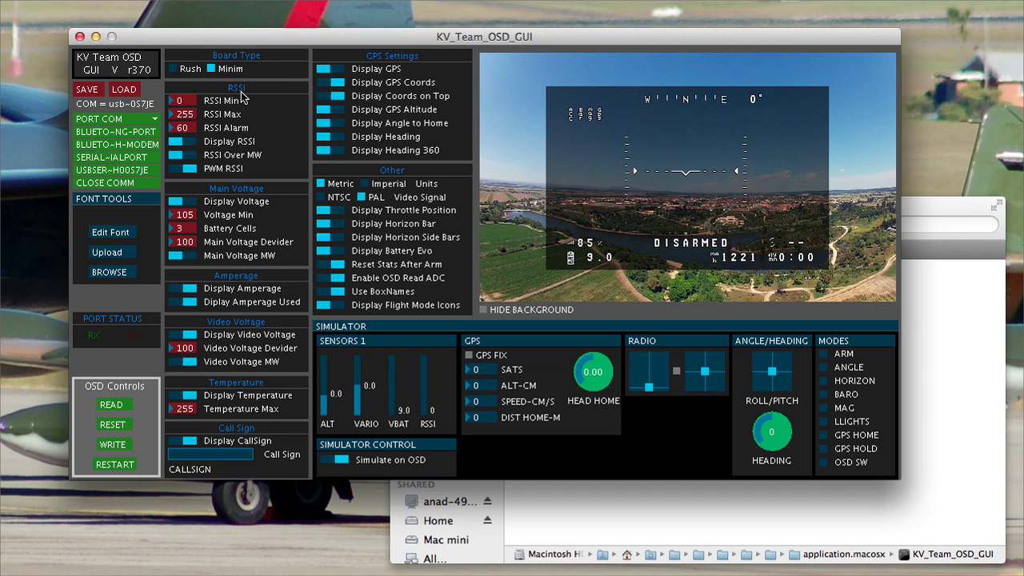
- Toggle the Display RSSI readout off and back on, leaving it shown
{"action": "left_click", "coordinate": [190, 143]}
{"action": "left_click", "coordinate": [179, 144]}
{"action": "left_click", "coordinate": [191, 144]}
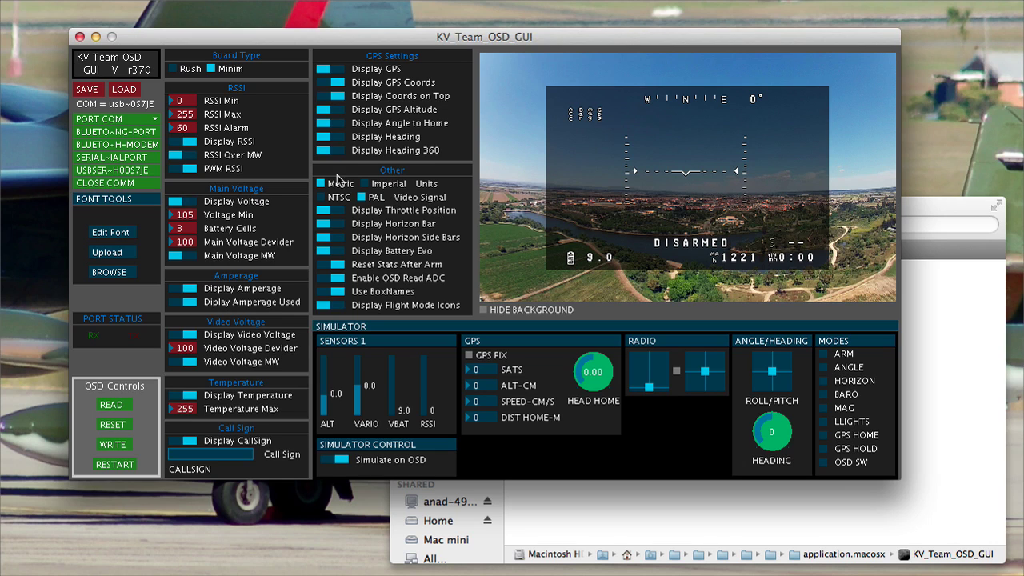
{"action": "left_click", "coordinate": [176, 144]}
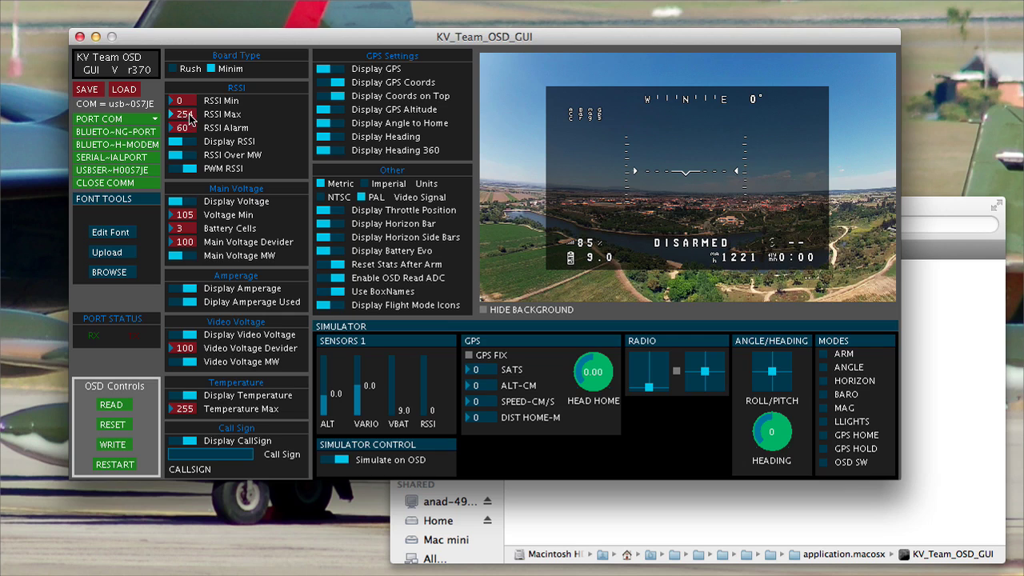
- Set RSSI Max to 100 and RSSI Alarm to 29
{"action": "left_click_drag", "start_coordinate": [190, 118], "coordinate": [216, 12]}
{"action": "left_click_drag", "start_coordinate": [190, 115], "coordinate": [197, 119]}
{"action": "left_click_drag", "start_coordinate": [195, 114], "coordinate": [195, 114]}
{"action": "left_click_drag", "start_coordinate": [182, 129], "coordinate": [223, 112]}
{"action": "left_click_drag", "start_coordinate": [193, 134], "coordinate": [192, 137]}
{"action": "left_click_drag", "start_coordinate": [195, 128], "coordinate": [195, 131]}
- Set Voltage Min 138, Battery Cells 4 and Main Voltage Devider 61
{"action": "left_click_drag", "start_coordinate": [195, 128], "coordinate": [248, 133]}
{"action": "mouse_move", "coordinate": [183, 215]}
{"action": "left_mouse_down"}
{"action": "mouse_move", "coordinate": [193, 212]}
{"action": "mouse_move", "coordinate": [197, 241]}
{"action": "mouse_move", "coordinate": [194, 230]}
{"action": "left_mouse_up"}
{"action": "left_click_drag", "start_coordinate": [193, 231], "coordinate": [193, 231]}
{"action": "left_click_drag", "start_coordinate": [193, 244], "coordinate": [208, 208]}
{"action": "left_click_drag", "start_coordinate": [210, 216], "coordinate": [210, 217]}
{"action": "left_click", "coordinate": [191, 257]}
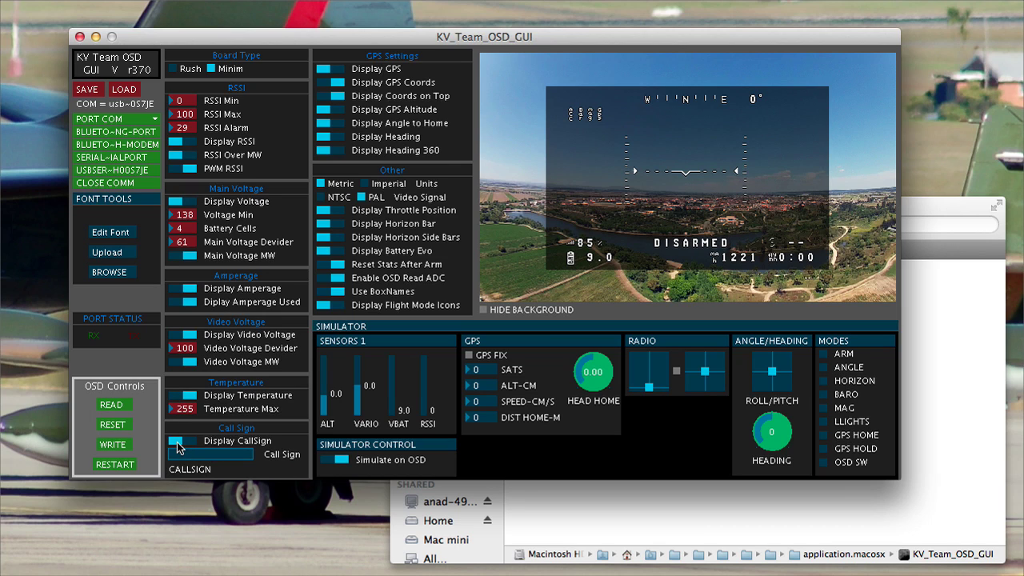
- Replace the call sign's ending with 'IOU' and write the settings to the board
{"action": "left_click", "coordinate": [197, 454]}
{"action": "key", "text": "BackSpace"}
{"action": "key", "text": "BackSpace"}
{"action": "key", "text": "BackSpace"}
{"action": "type", "text": "IOU"}
{"action": "left_click", "coordinate": [115, 446]}
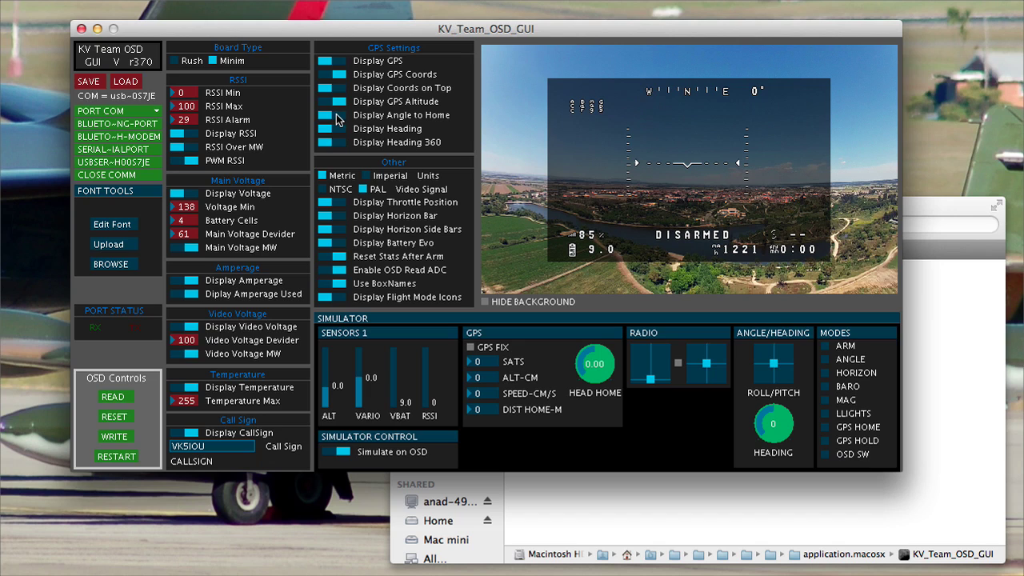
- Switch on Display Angle to Home in GPS Settings
{"action": "left_click", "coordinate": [335, 118]}
- Set the video signal to NTSC, write to the board, and toggle Display Throttle Position
{"action": "left_click", "coordinate": [324, 189]}
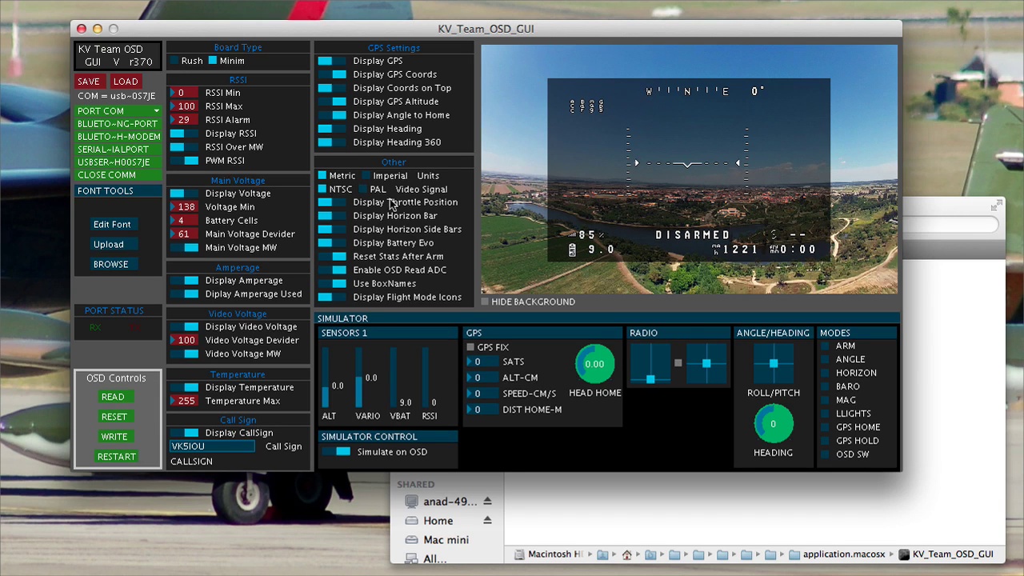
{"action": "left_click", "coordinate": [111, 437]}
{"action": "left_click", "coordinate": [345, 206]}
- Toggle the Horizon Side Bars and Horizon Bar off and back on, then toggle Display Battery Evo
{"action": "left_click", "coordinate": [344, 230]}
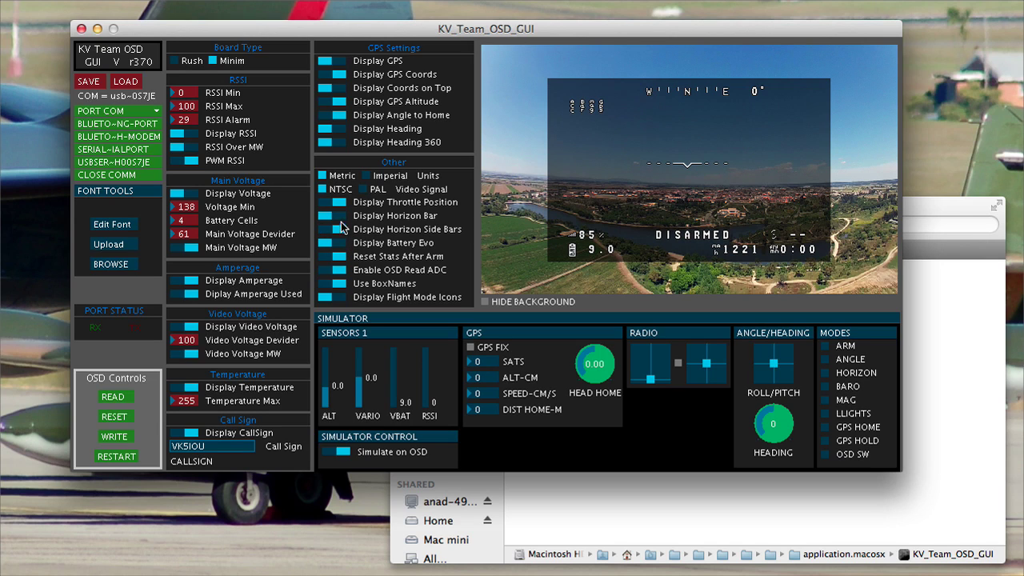
{"action": "left_click", "coordinate": [342, 217]}
{"action": "left_click", "coordinate": [323, 216]}
{"action": "left_click", "coordinate": [324, 231]}
{"action": "left_click", "coordinate": [339, 244]}
{"action": "left_click", "coordinate": [338, 256]}
- Switch off Enable OSD Read ADC
{"action": "left_click", "coordinate": [322, 269]}
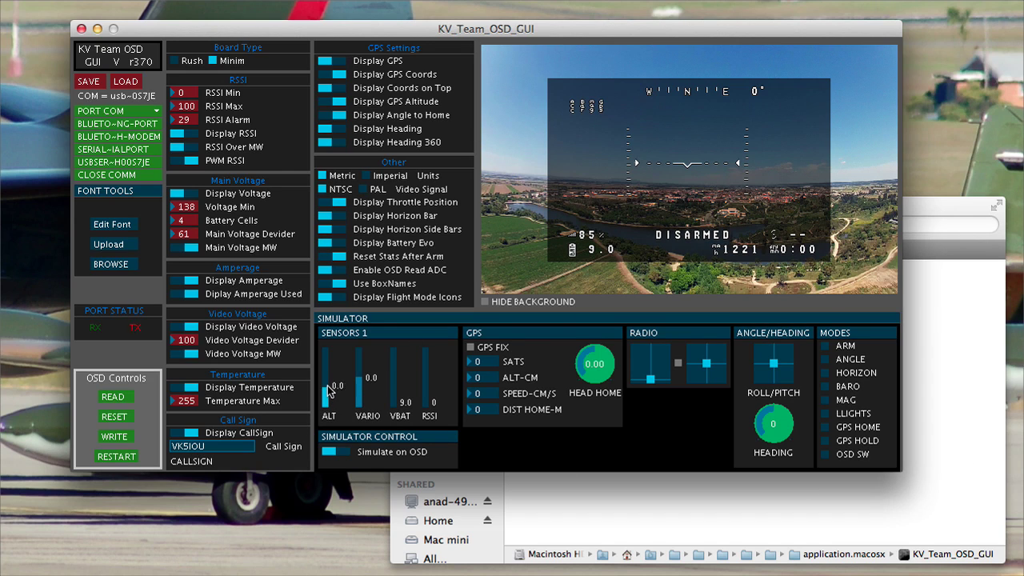
- Set simulated sensors: ALT 160, a VARIO value, VBAT 13.4 V and RSSI 122
{"action": "mouse_move", "coordinate": [327, 367]}
{"action": "left_mouse_down"}
{"action": "mouse_move", "coordinate": [326, 395]}
{"action": "mouse_move", "coordinate": [326, 380]}
{"action": "left_mouse_up"}
{"action": "left_click", "coordinate": [363, 377]}
{"action": "left_click", "coordinate": [394, 374]}
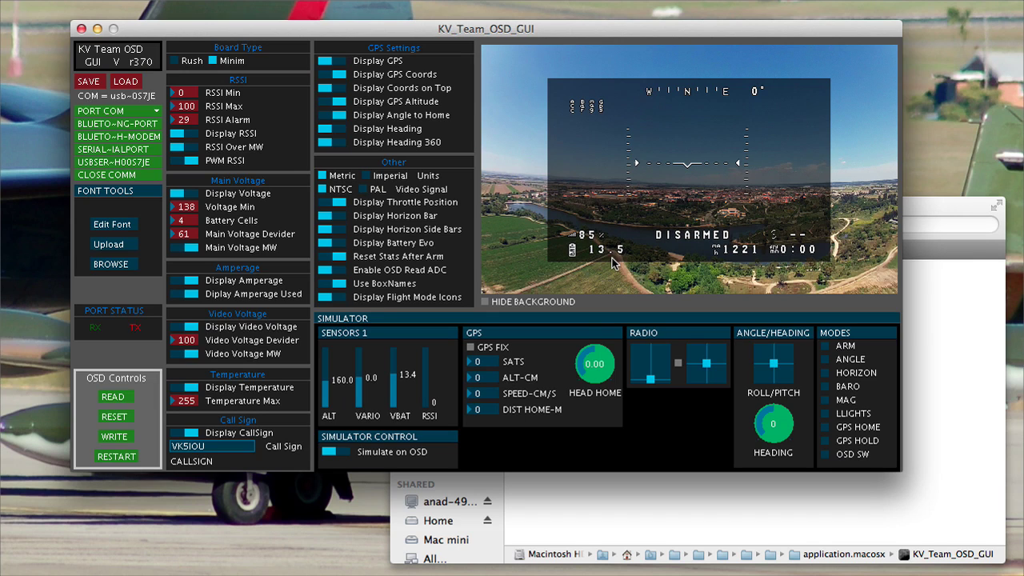
{"action": "left_click", "coordinate": [430, 378]}
{"action": "left_click", "coordinate": [431, 376]}
{"action": "left_click", "coordinate": [430, 381]}
- Drag the simulator controls to 15 satellites, home direction -108 and heading -27, nudging roll/pitch
{"action": "left_click_drag", "start_coordinate": [476, 365], "coordinate": [586, 419]}
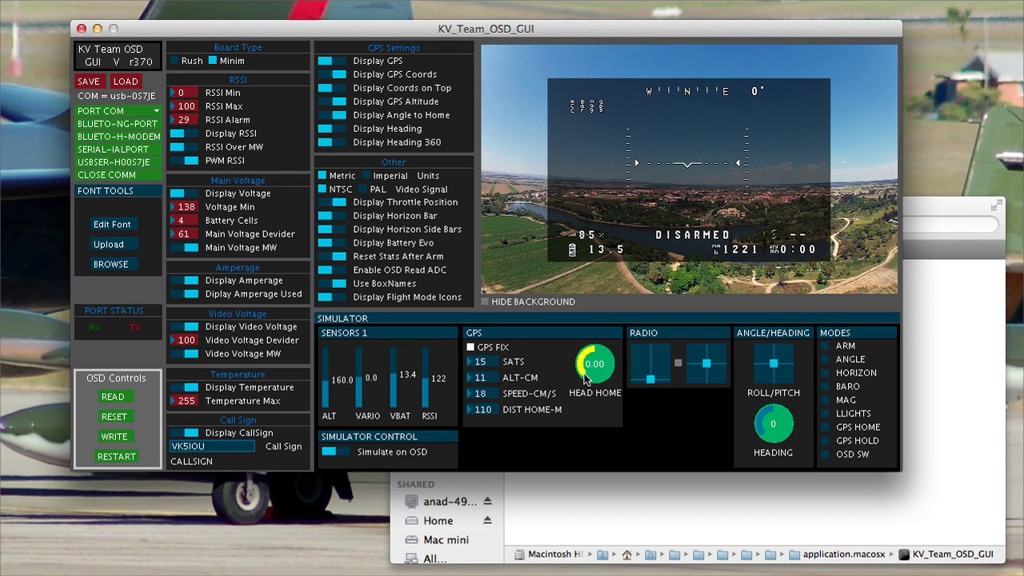
{"action": "mouse_move", "coordinate": [584, 379]}
{"action": "left_mouse_down"}
{"action": "mouse_move", "coordinate": [590, 361]}
{"action": "mouse_move", "coordinate": [594, 375]}
{"action": "left_mouse_up"}
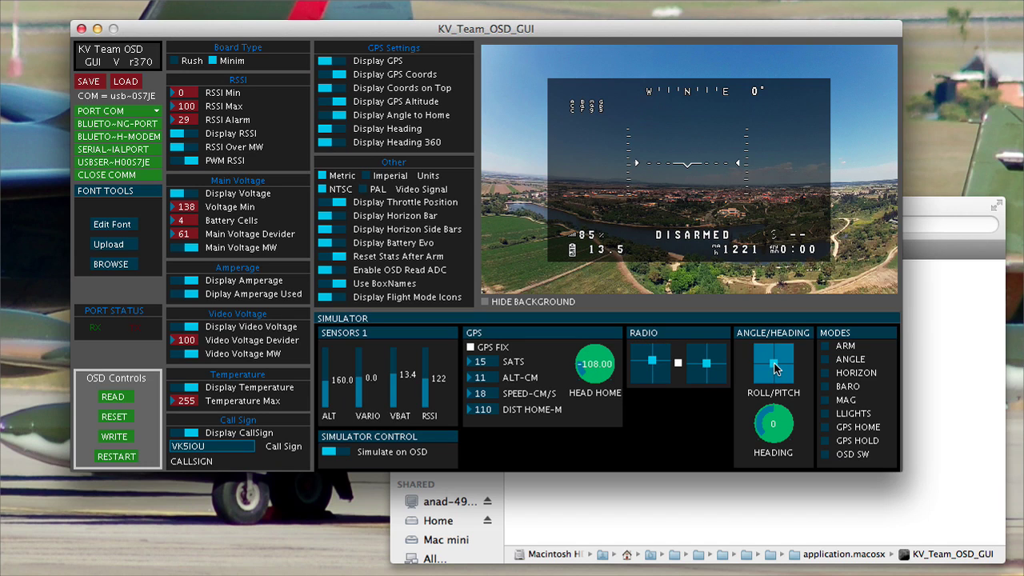
{"action": "left_click_drag", "start_coordinate": [770, 357], "coordinate": [768, 367]}
{"action": "mouse_move", "coordinate": [772, 415]}
{"action": "left_mouse_down"}
{"action": "mouse_move", "coordinate": [758, 444]}
{"action": "mouse_move", "coordinate": [770, 408]}
{"action": "mouse_move", "coordinate": [787, 426]}
{"action": "mouse_move", "coordinate": [765, 424]}
{"action": "left_mouse_up"}
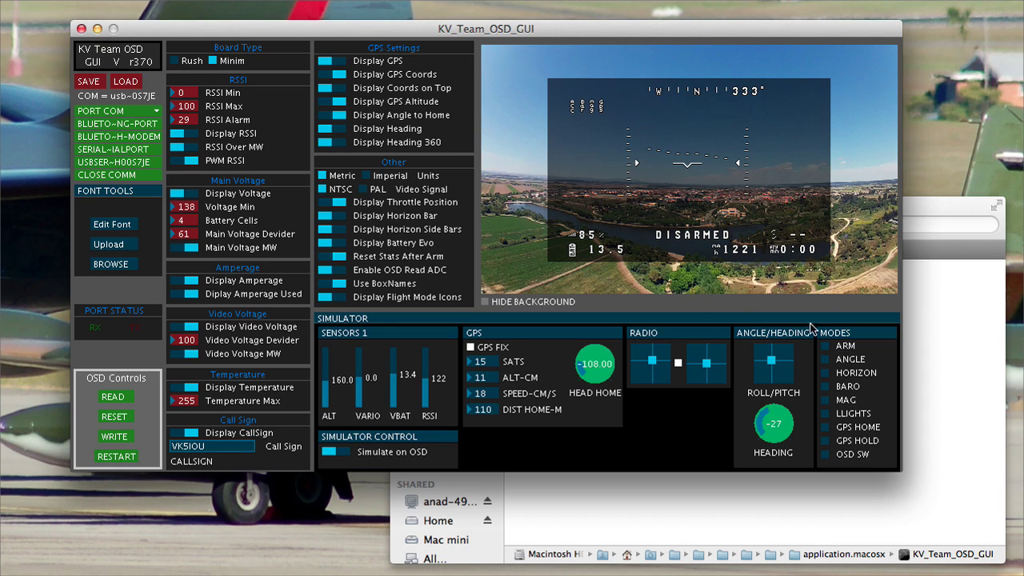
- Tick ARM plus ANGLE, BARO, MAG and GPS HOME in the Simulator Modes panel
{"action": "left_click", "coordinate": [825, 347]}
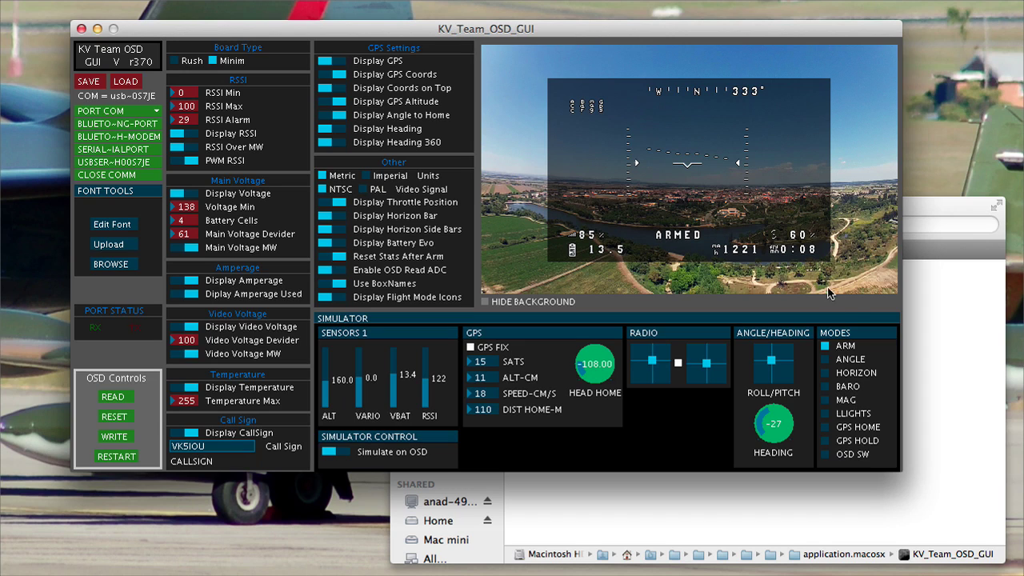
{"action": "left_click", "coordinate": [827, 360]}
{"action": "left_click", "coordinate": [826, 387]}
{"action": "left_click", "coordinate": [825, 400]}
{"action": "left_click", "coordinate": [826, 428]}
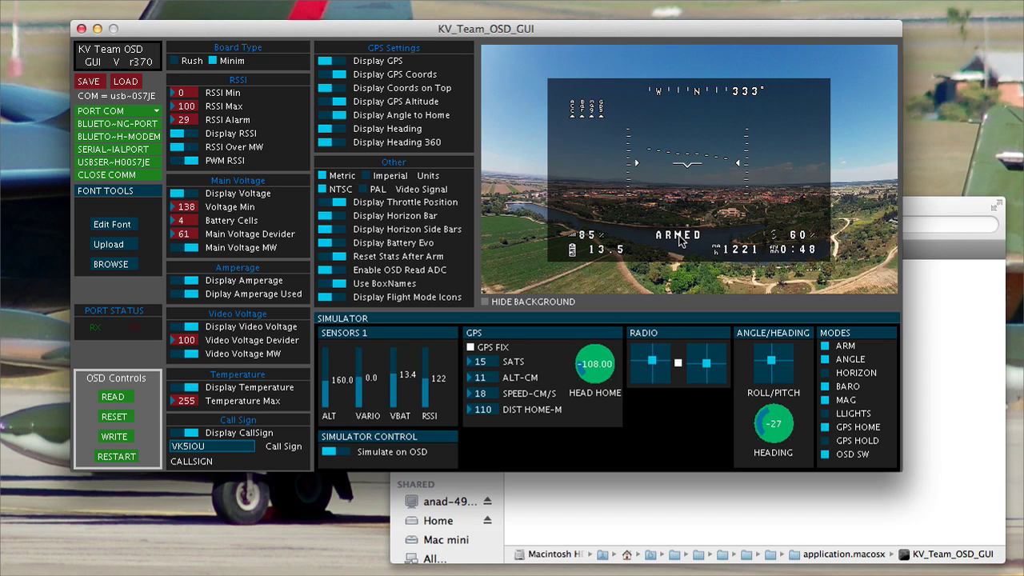
- Toggle ARM off, on, and off again, leaving the preview DISARMED at 0:00
{"action": "left_click", "coordinate": [825, 347]}
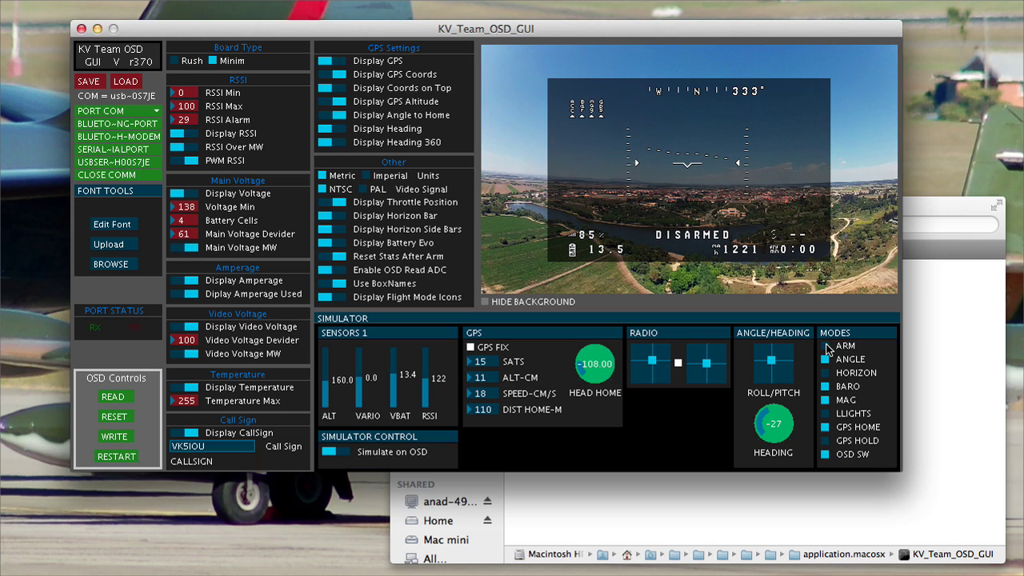
{"action": "left_click", "coordinate": [826, 347]}
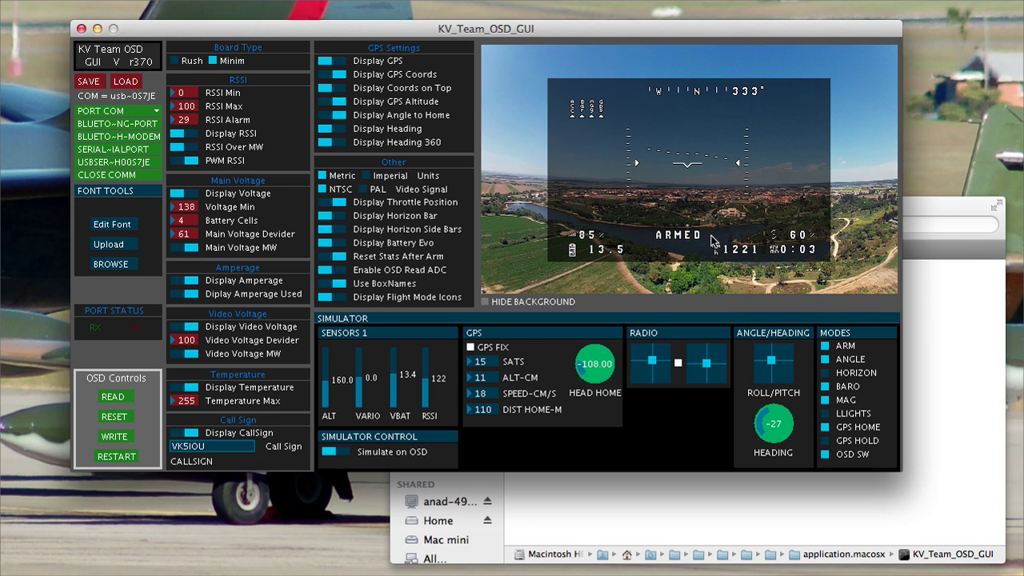
{"action": "left_click", "coordinate": [825, 347]}
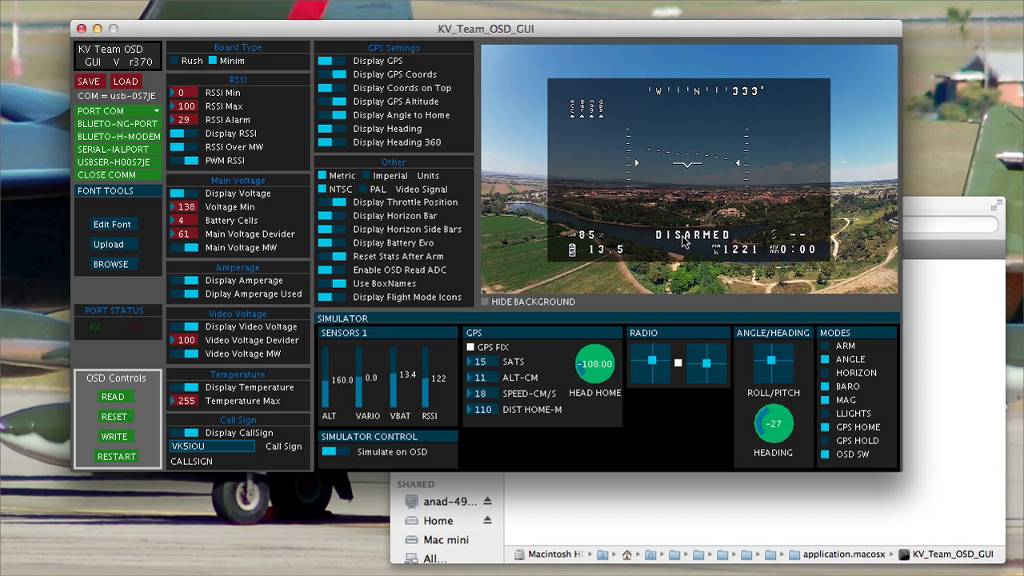